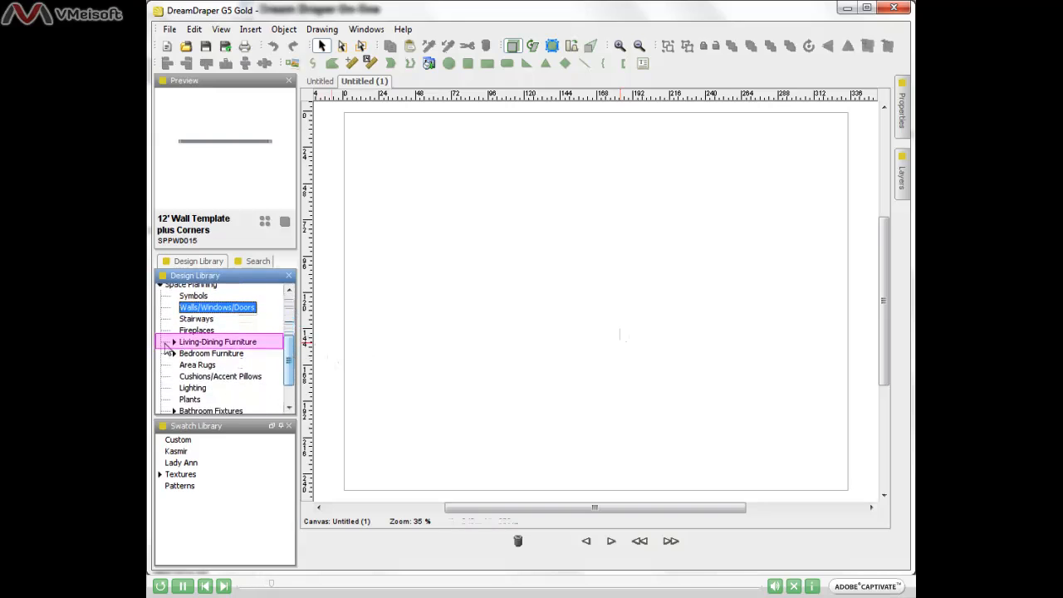
- Open Living-Dining Furniture > Sets - Sofa and Chairs and preview sofa SC8002L
left_click(174, 342)
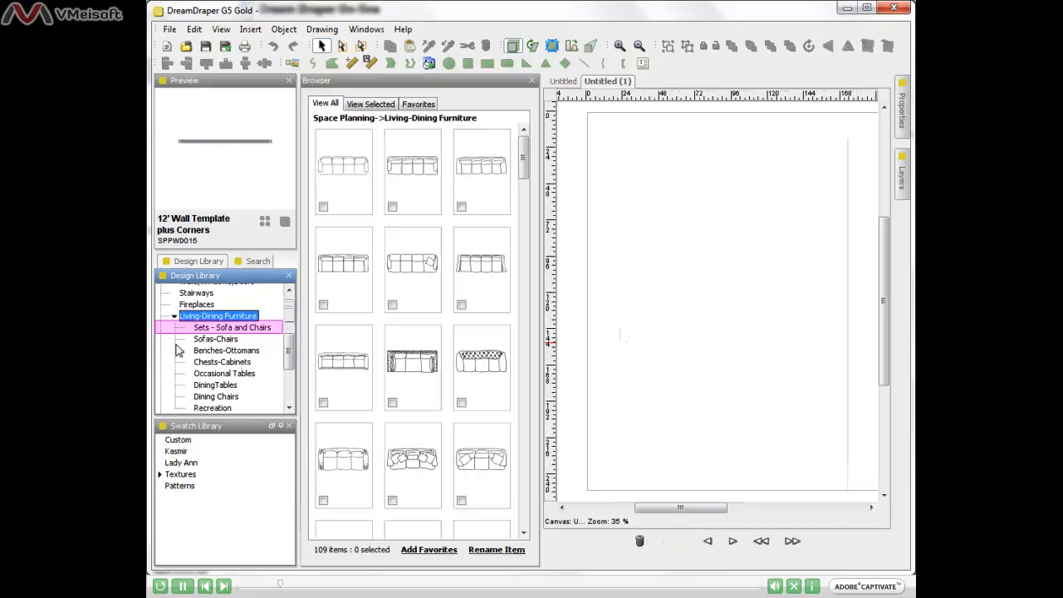
left_click(239, 329)
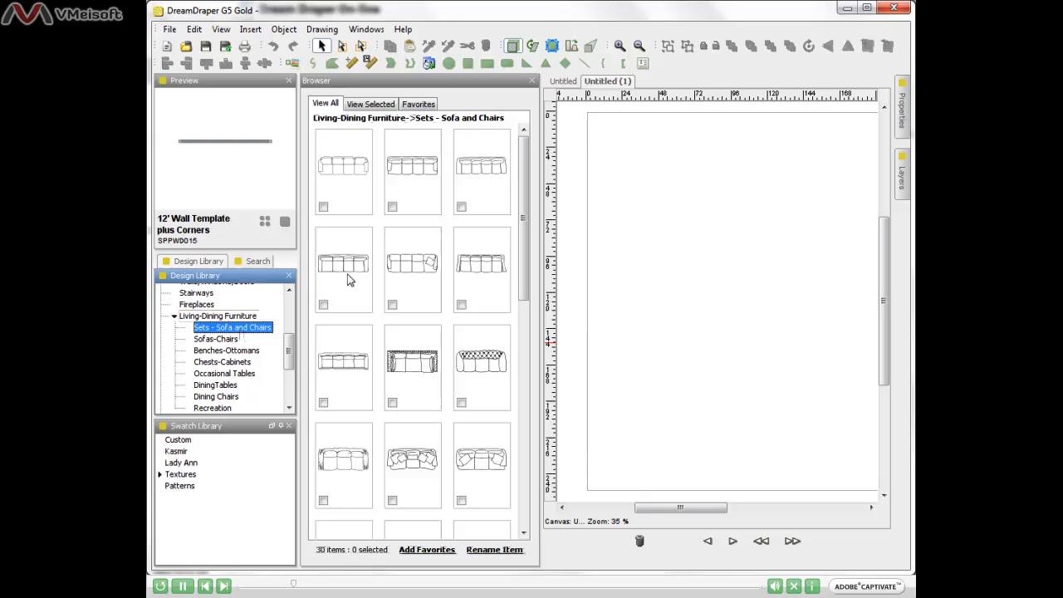
left_click(400, 198)
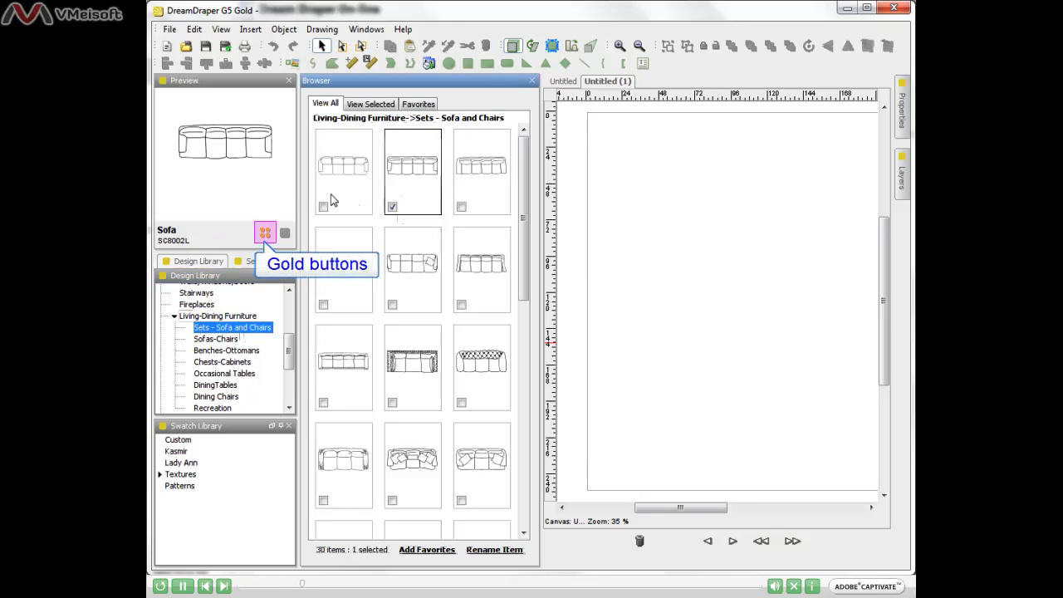
- Show sofas similar to SC8002L, then go back to the full 30-item list
left_click(264, 233)
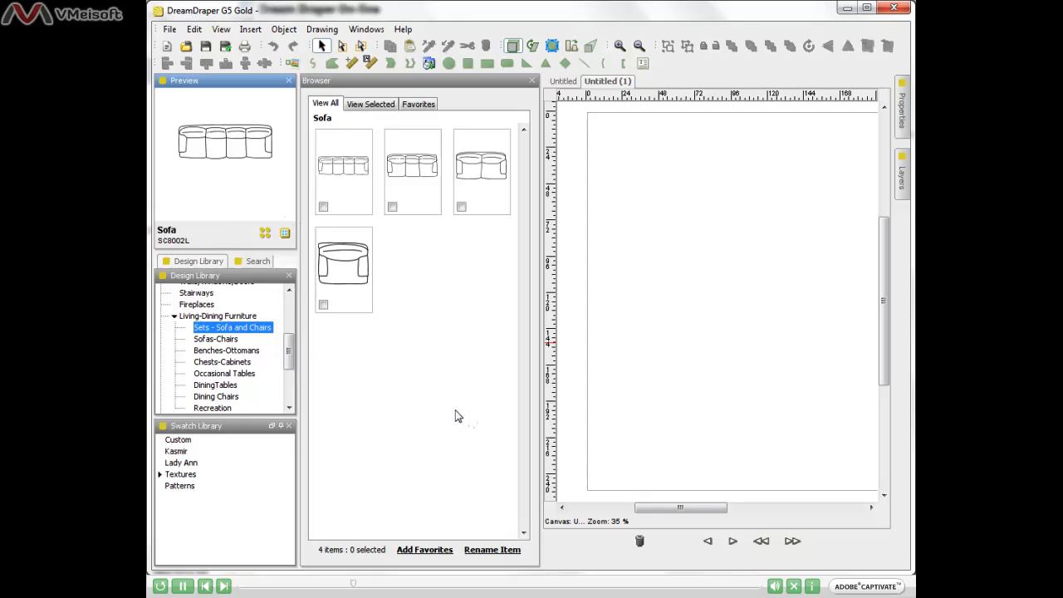
left_click(287, 234)
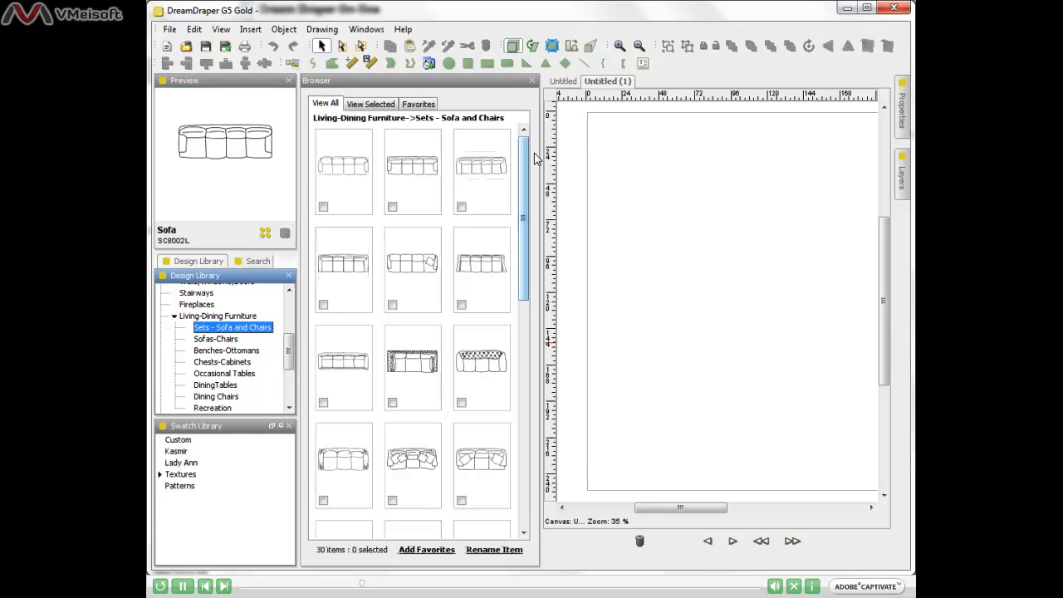
left_click_drag(523, 168, 523, 324)
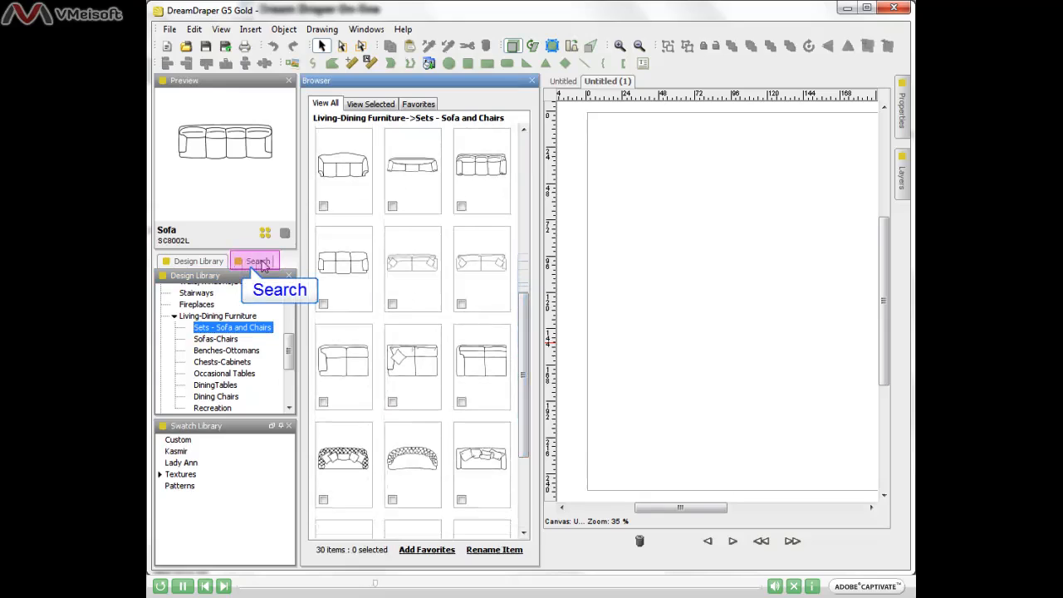
- Search the library for the keyword 'sectional', returning 19 matching items
left_click(257, 261)
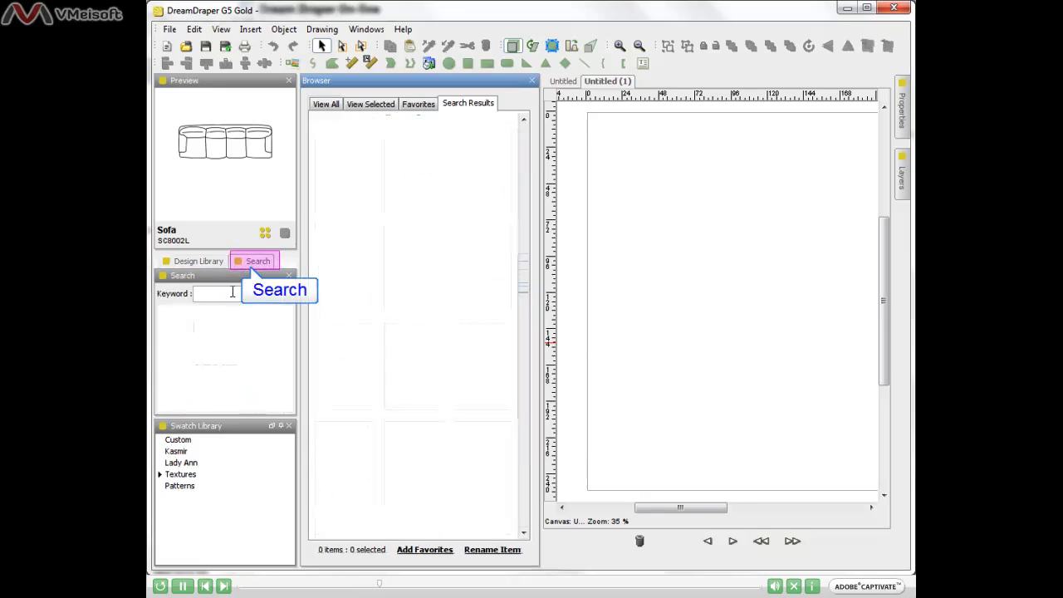
left_click(232, 295)
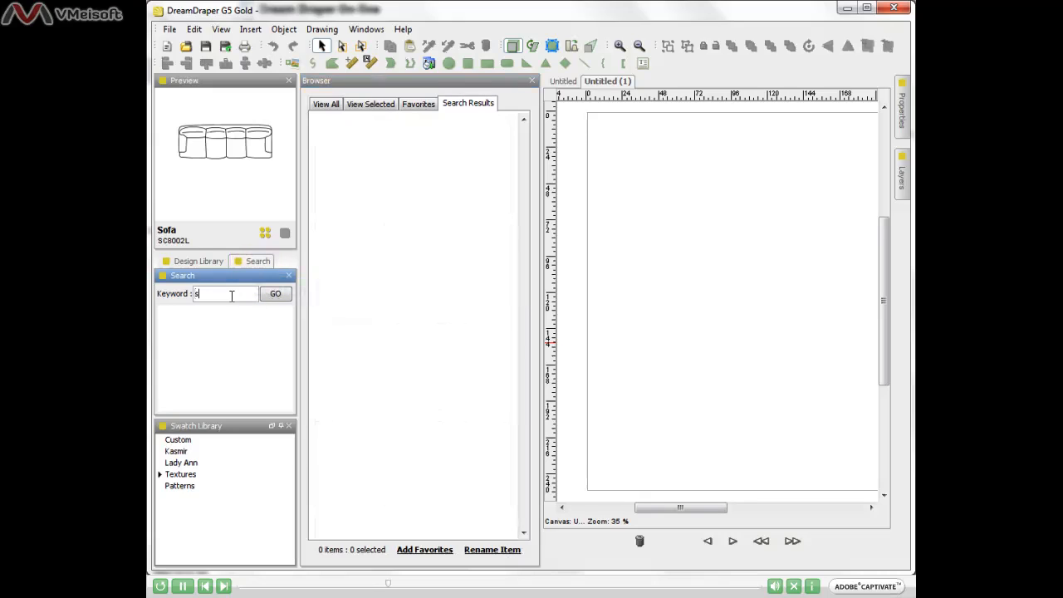
type("sectional")
left_click(276, 295)
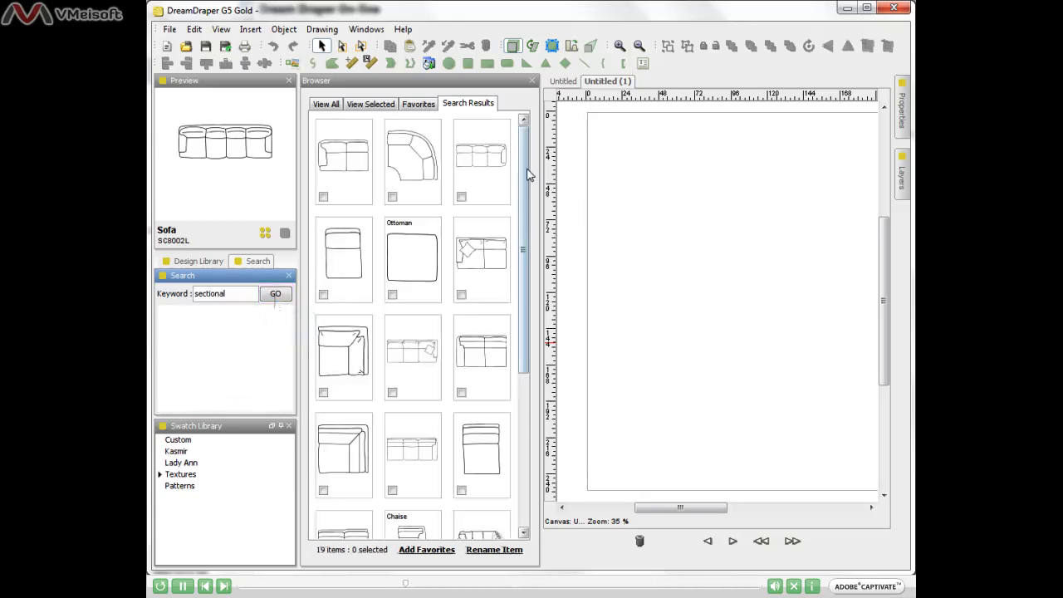
mouse_move(526, 171)
left_mouse_down()
mouse_move(532, 322)
mouse_move(519, 164)
left_mouse_up()
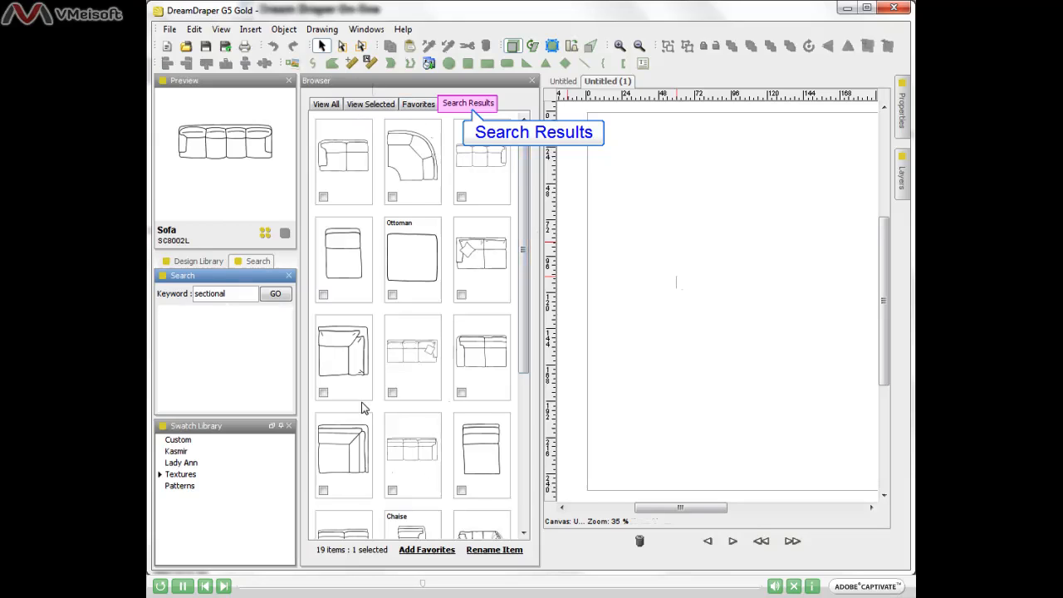
- From the Design Library, drag pillow sofa SC8005H onto the top centre of the page
left_click(197, 262)
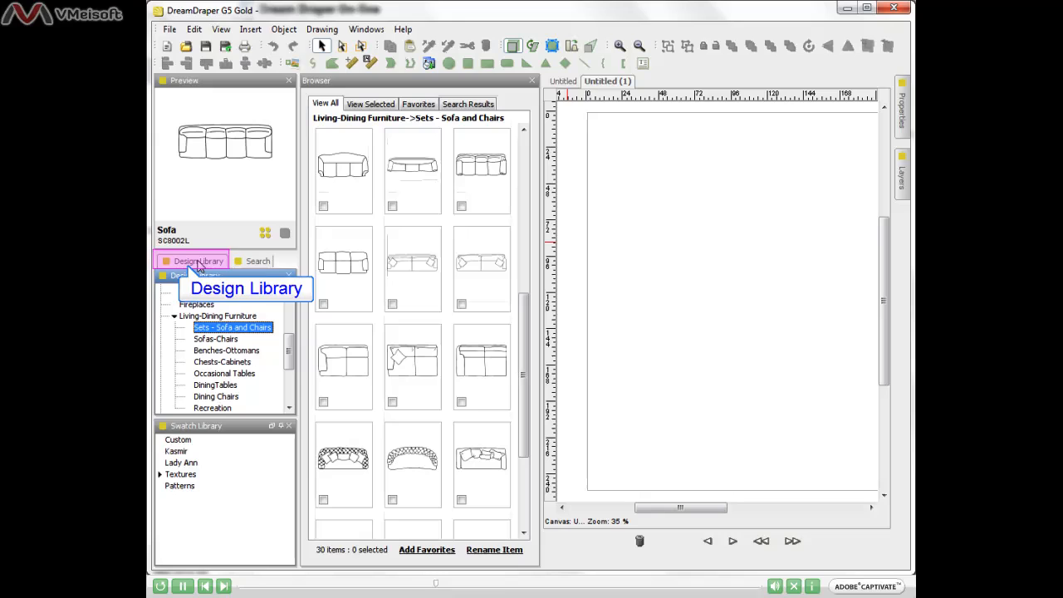
mouse_move(466, 449)
left_mouse_down()
mouse_move(688, 308)
mouse_move(706, 223)
left_mouse_up()
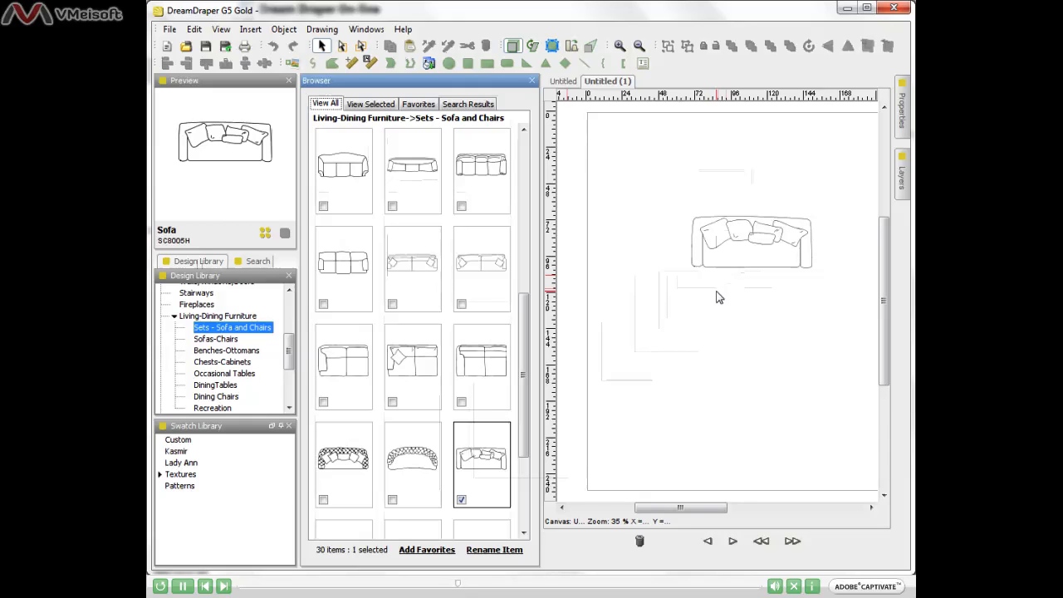
- Ungroup the placed sofa into its separate parts
left_click(742, 264)
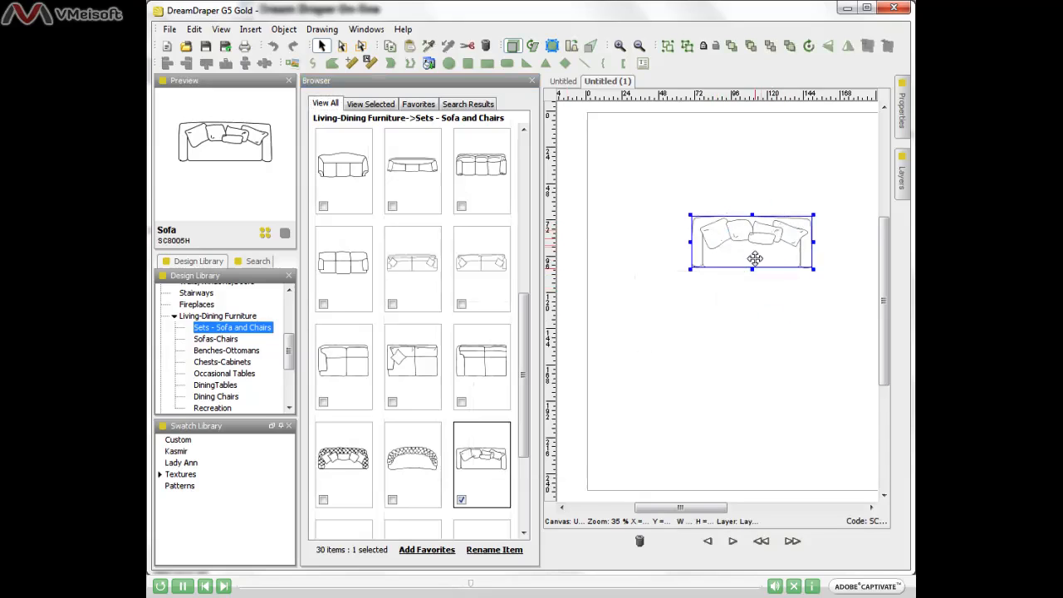
left_click(688, 47)
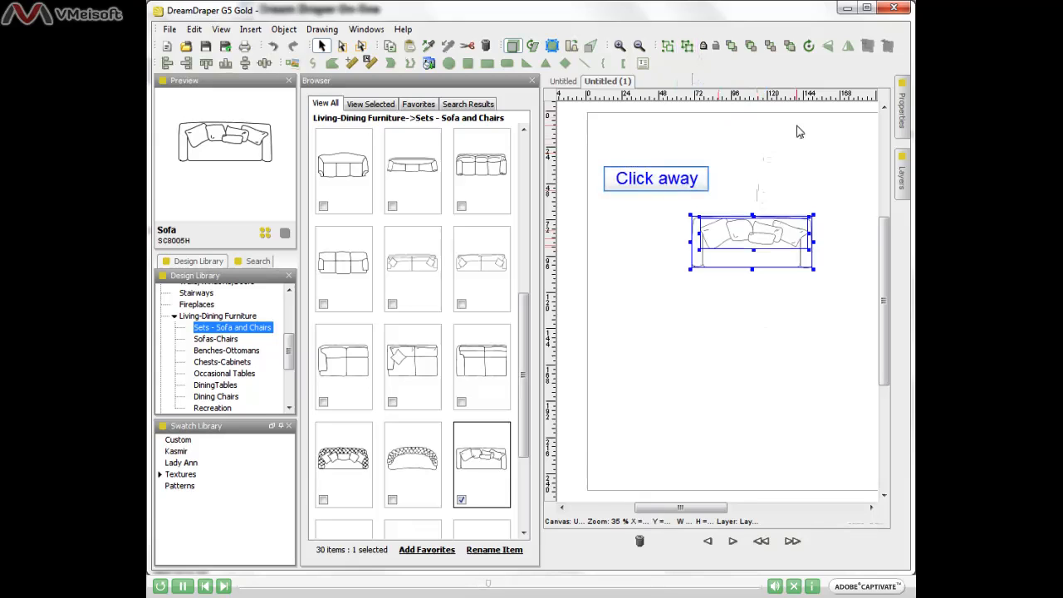
left_click(631, 197)
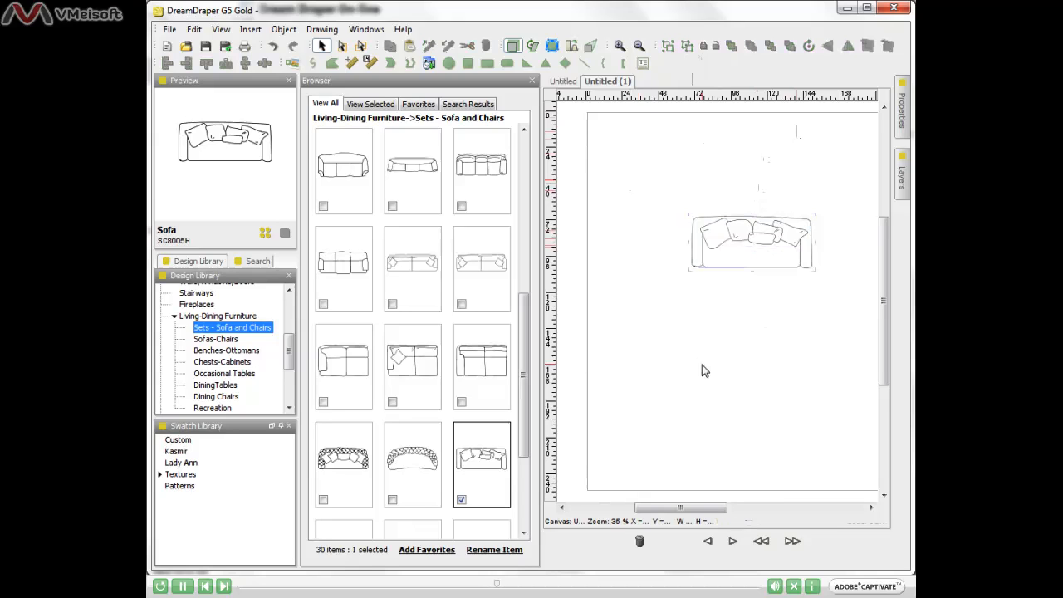
- Move the pillow group off the sofa frame, ungroup it, and drag one pillow below the row
left_click(723, 242)
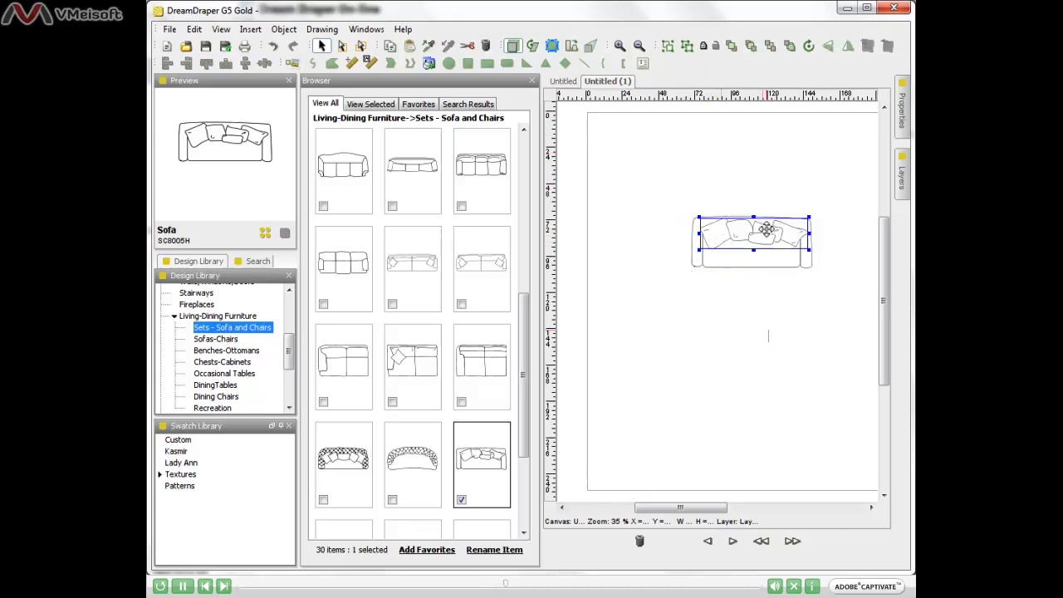
left_click_drag(766, 230, 668, 330)
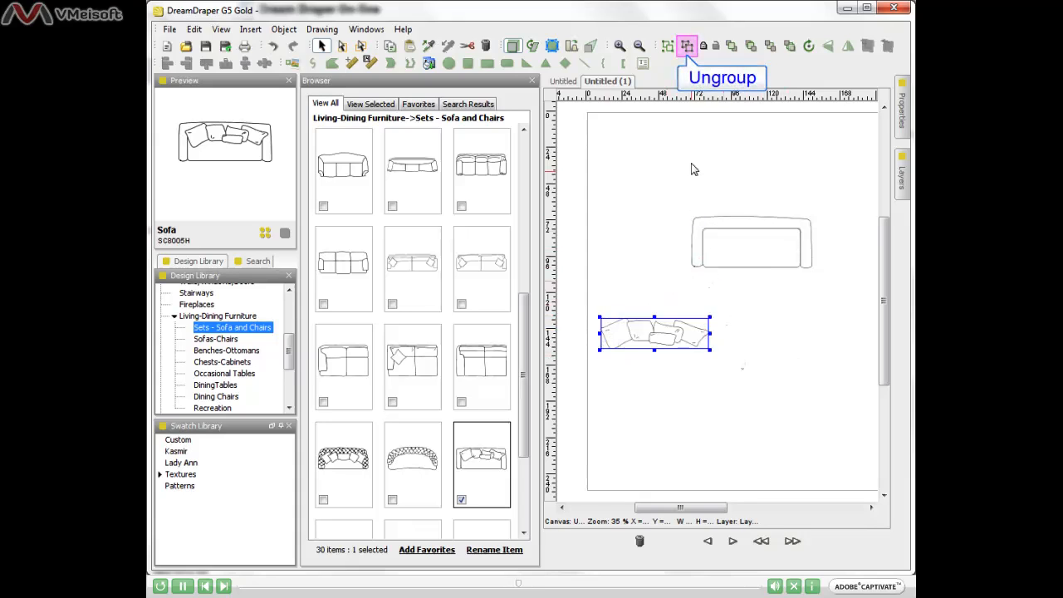
left_click(688, 48)
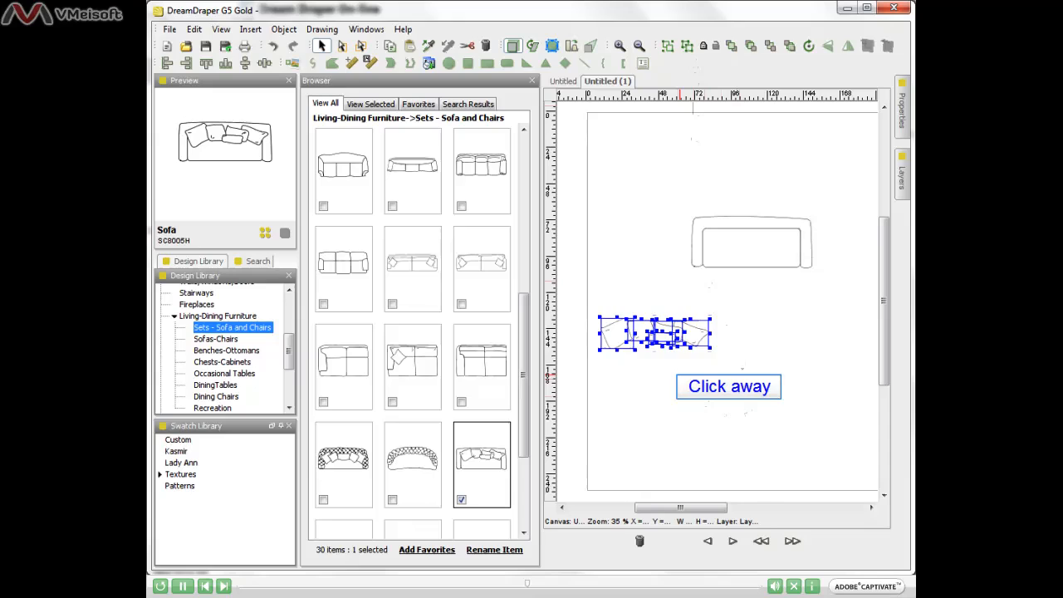
left_click(702, 401)
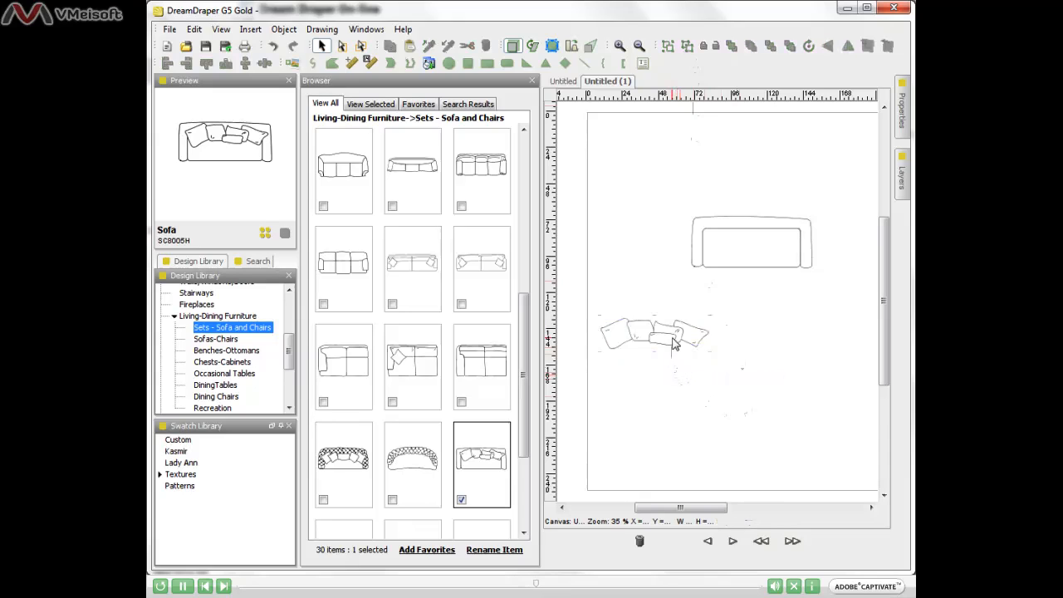
left_click_drag(676, 340, 731, 401)
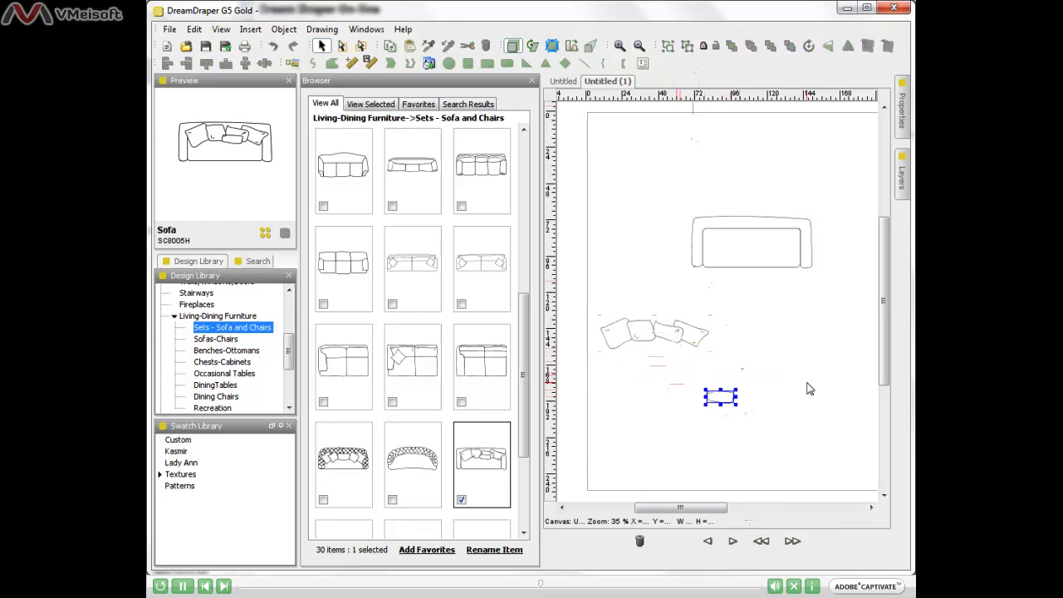
left_click(810, 389)
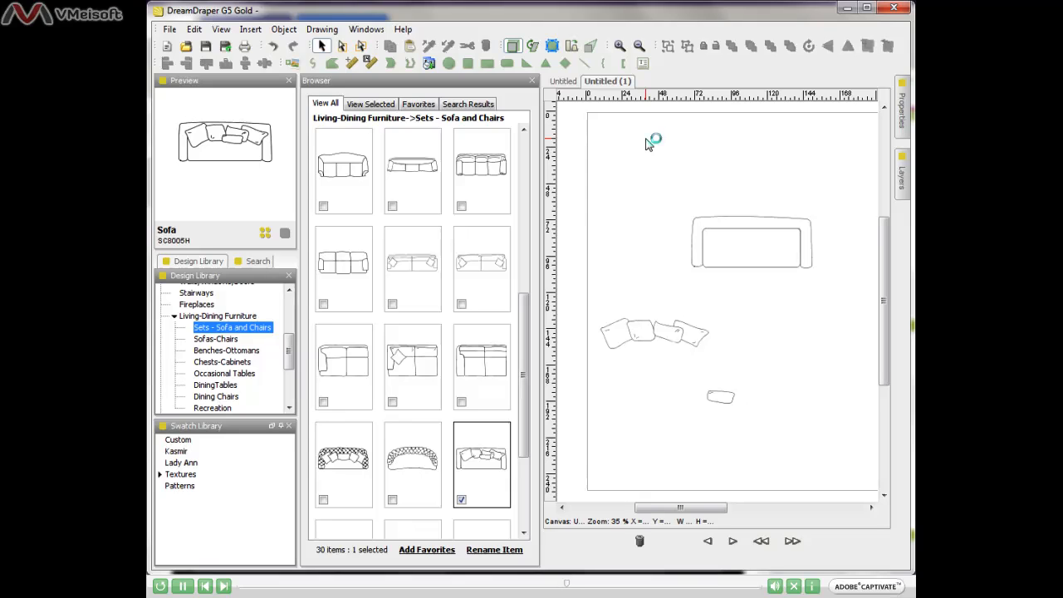
- Shift-select the four pillows in the row and group them into one object
left_click(613, 337)
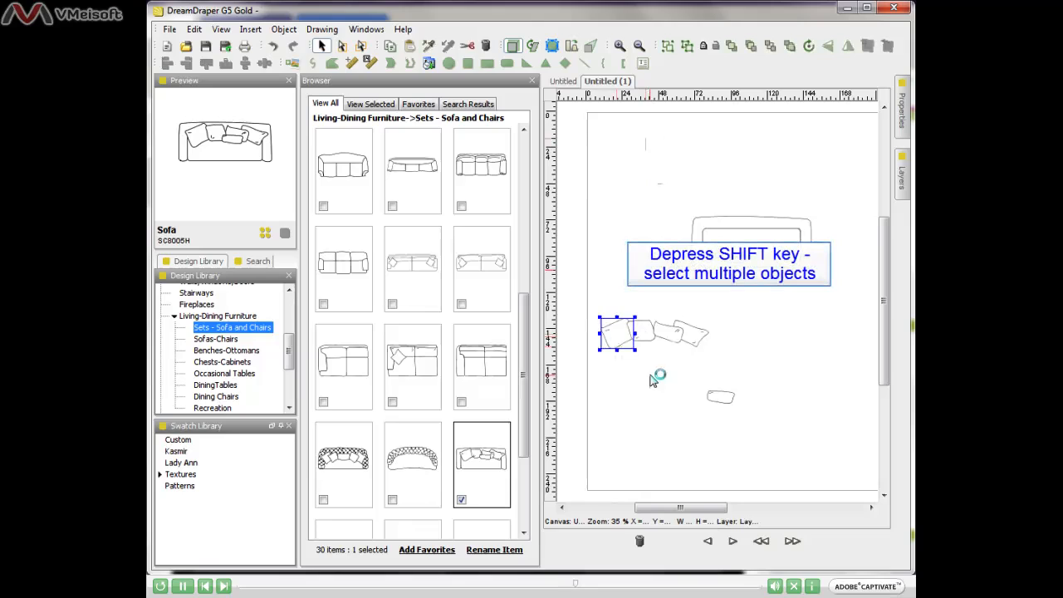
left_click(645, 349, "shift")
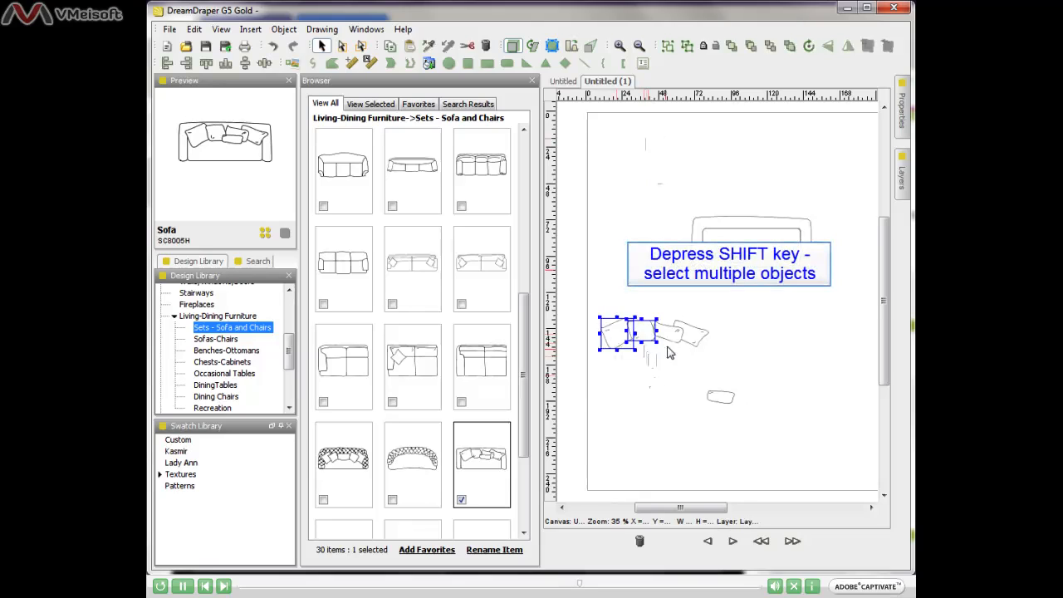
left_click(678, 339, "shift")
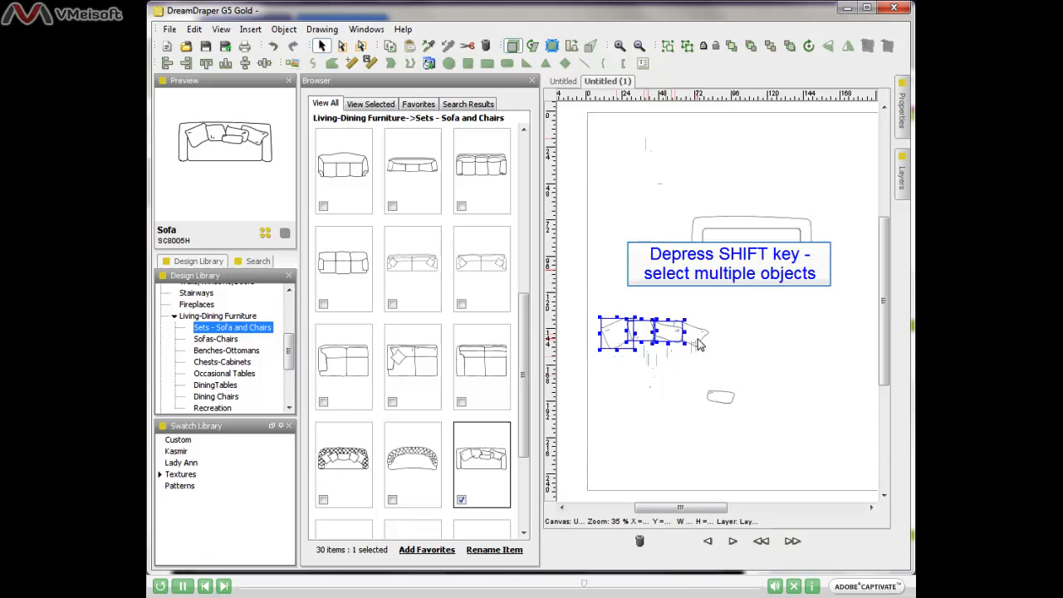
left_click(697, 344, "shift")
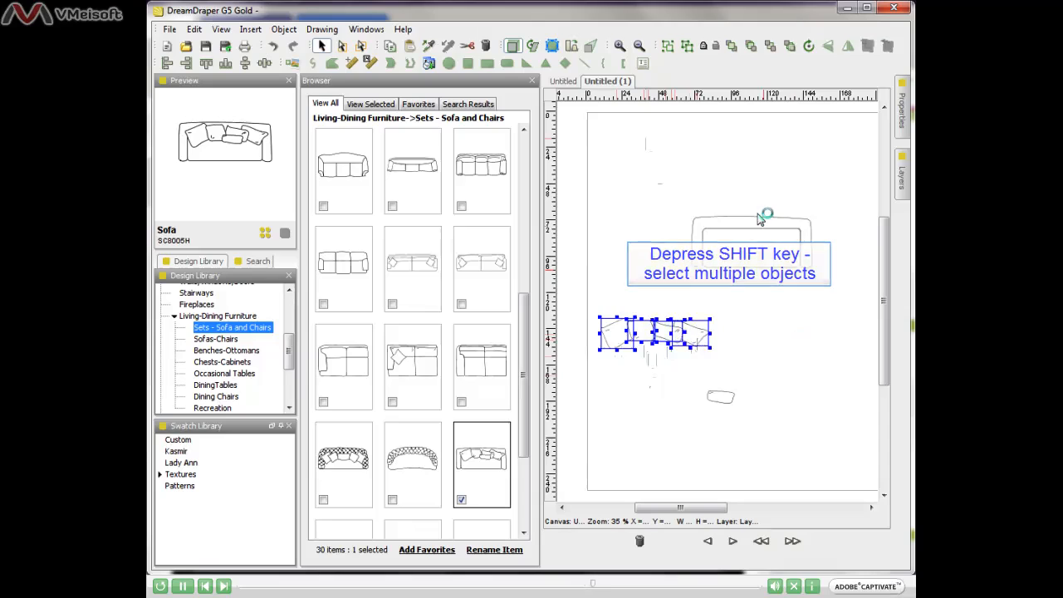
left_click(668, 47)
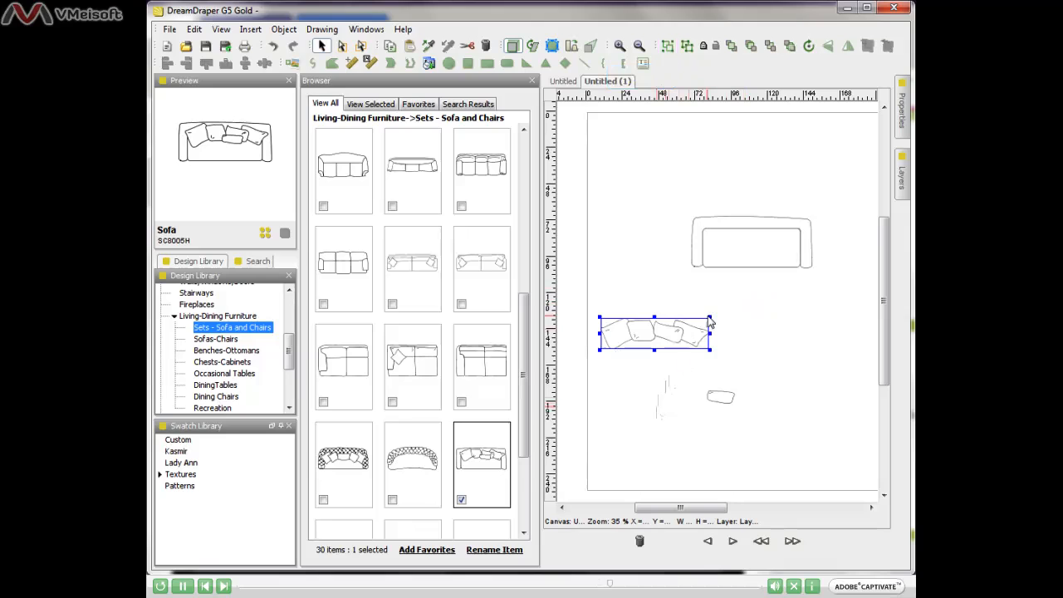
- Scale the pillow group to about twice its size, keeping proportions
left_click_drag(711, 316, 812, 278)
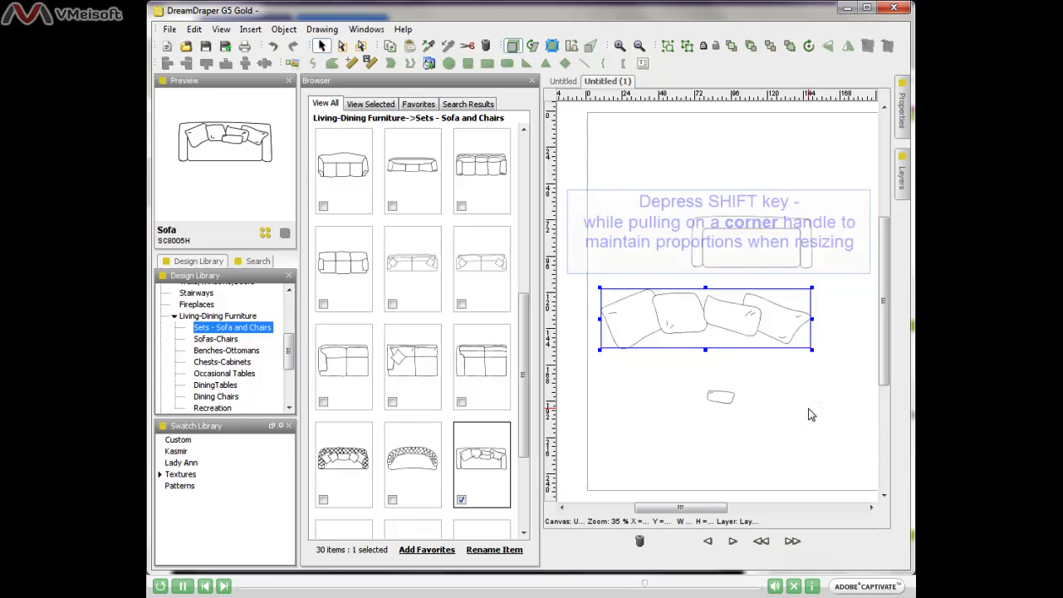
left_click(646, 203)
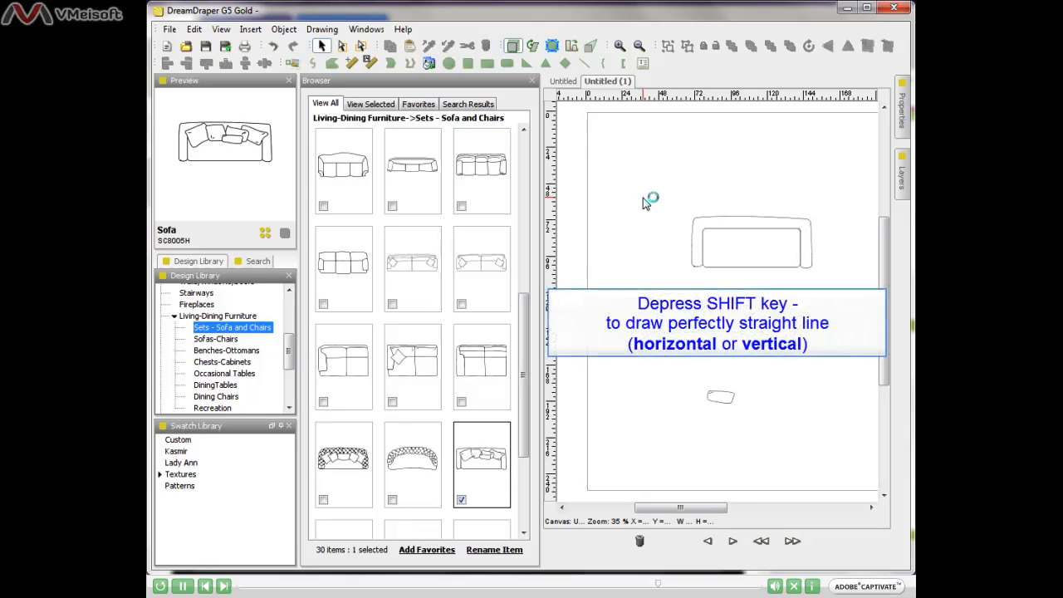
- Draw a horizontal line across the top of the page and turn on Edit Points Mode for it
left_click(585, 63)
mouse_move(598, 153)
left_mouse_down()
mouse_move(814, 153)
mouse_move(815, 176)
left_mouse_up()
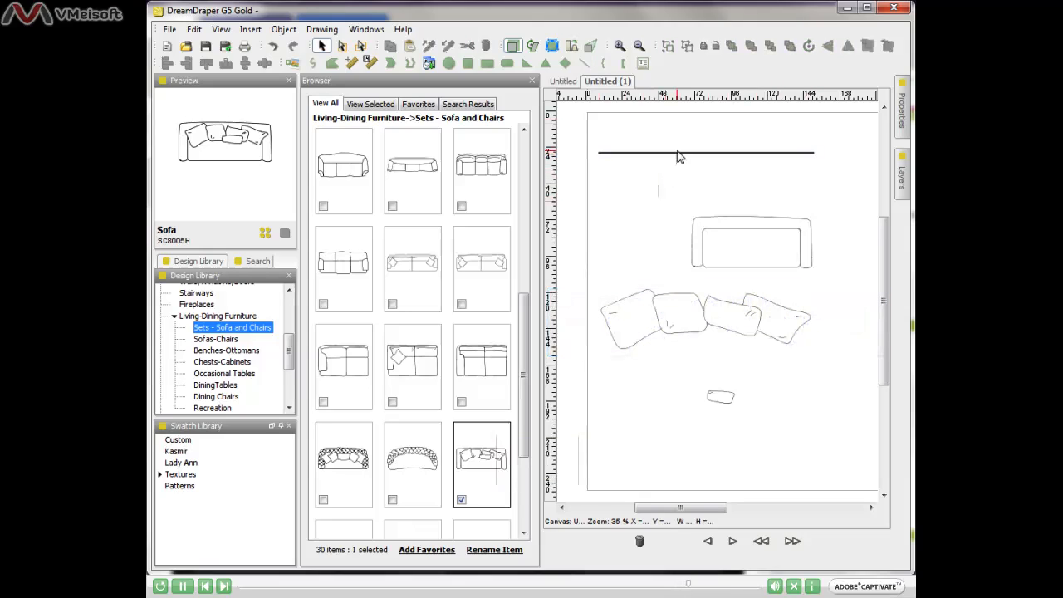
left_click(676, 153)
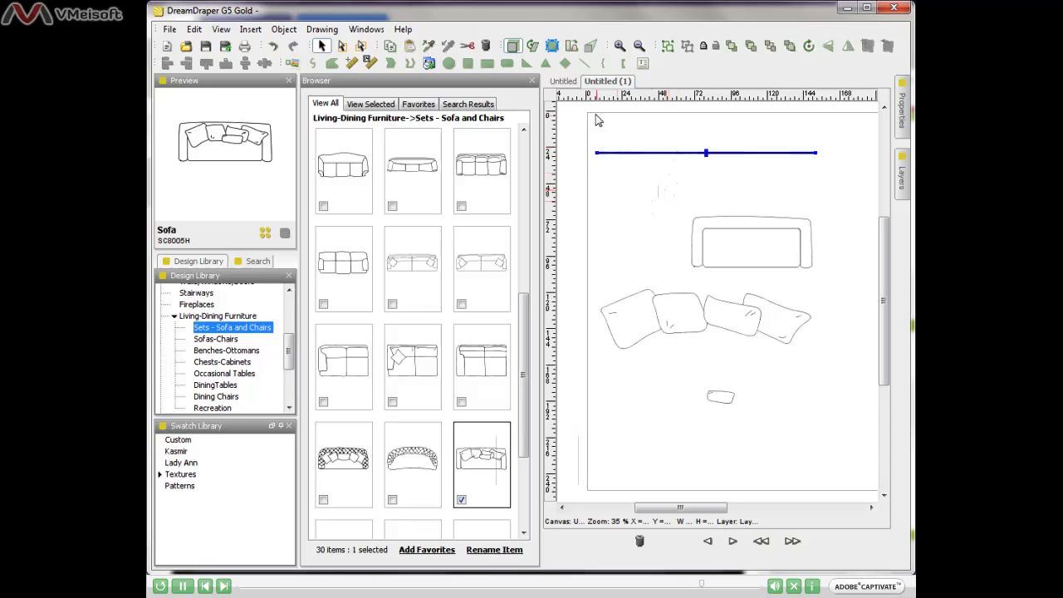
left_click(552, 46)
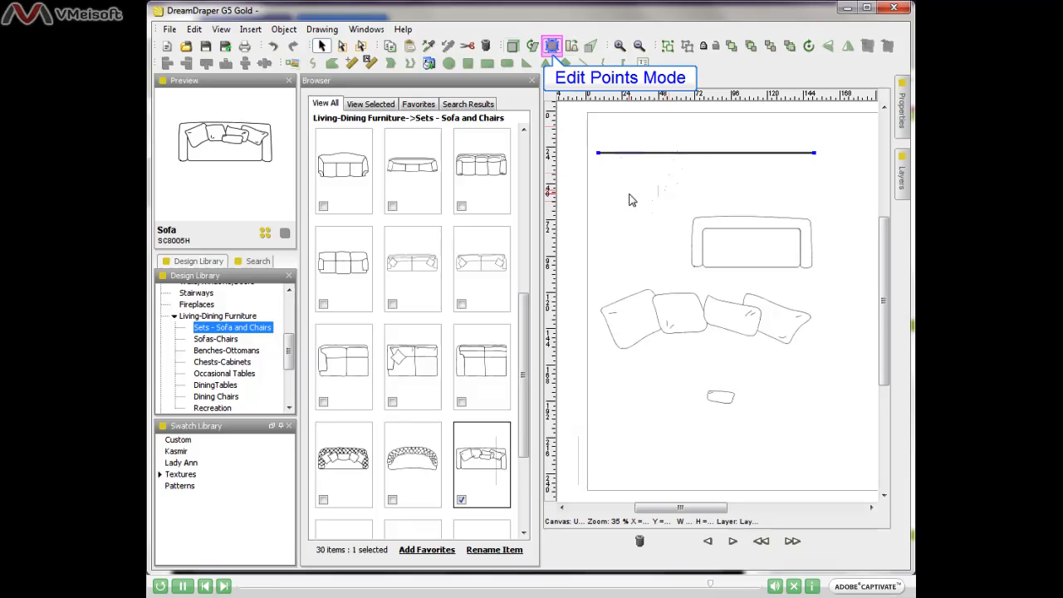
- Add a middle point to the line, raise it into a peak, and return to Default Design Mode
left_click(673, 154, "ctrl")
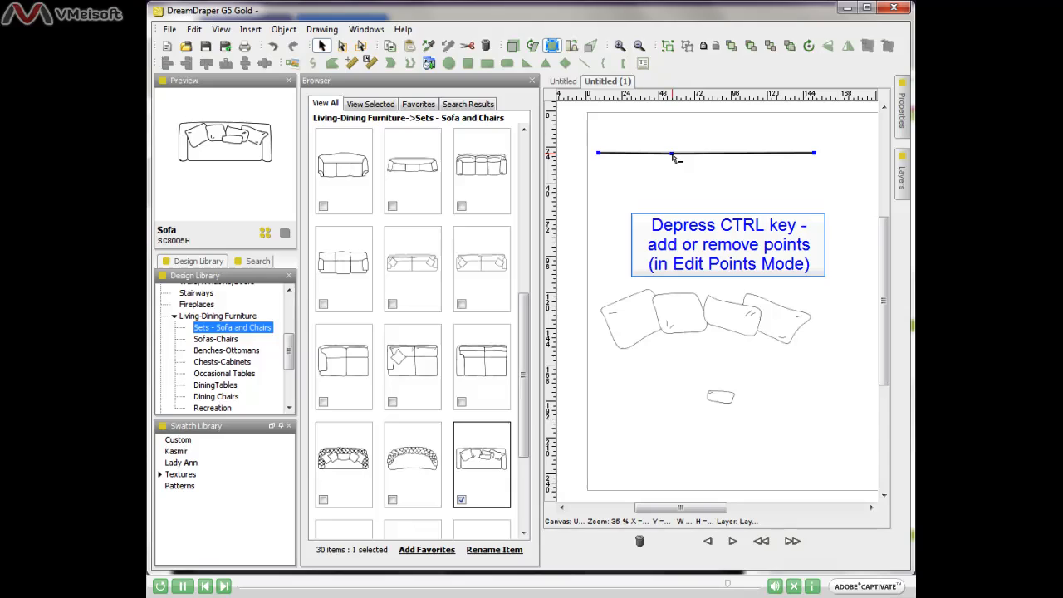
left_click_drag(672, 155, 662, 129)
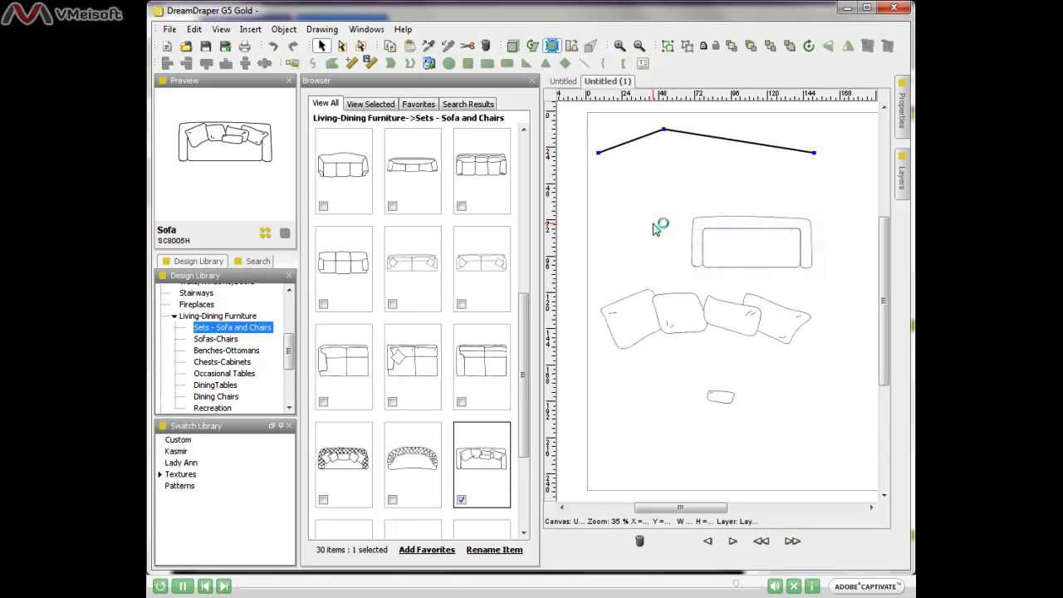
left_click(512, 47)
left_click(652, 219)
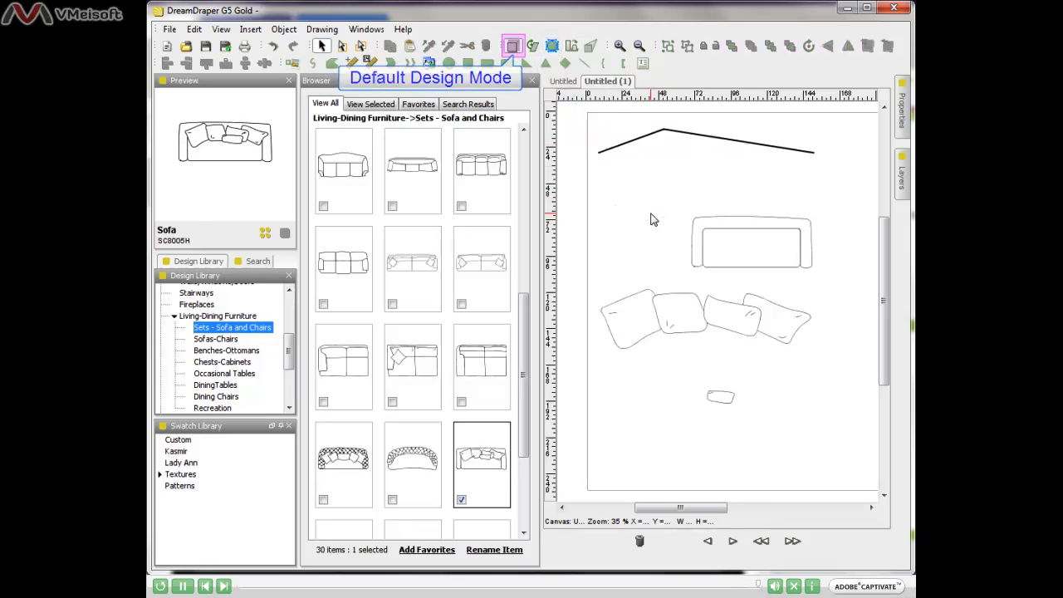